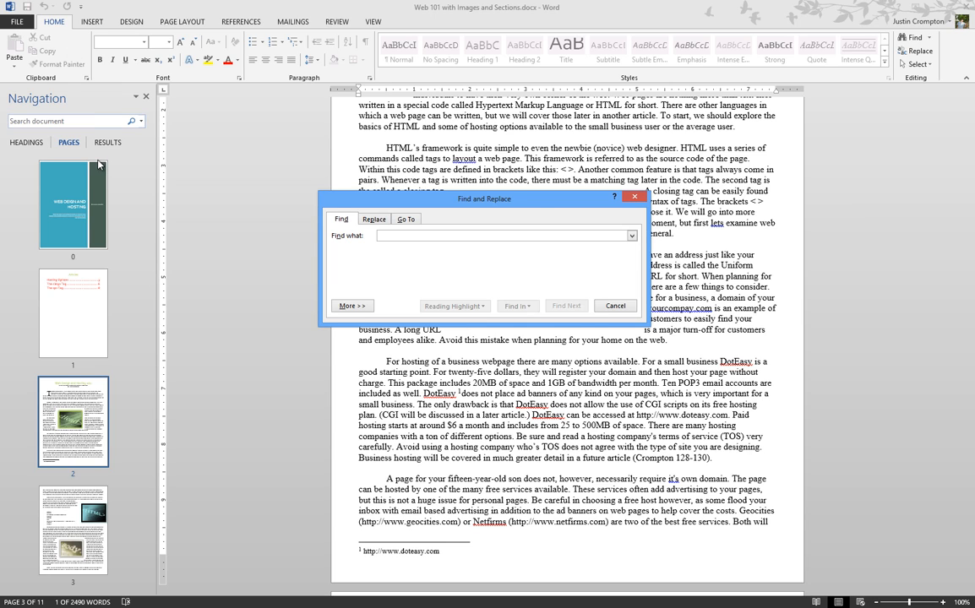
Search the document for 'HTML' in the Navigation pane, highlighting all 21 matches.
left_click(92, 121)
type("HTML")
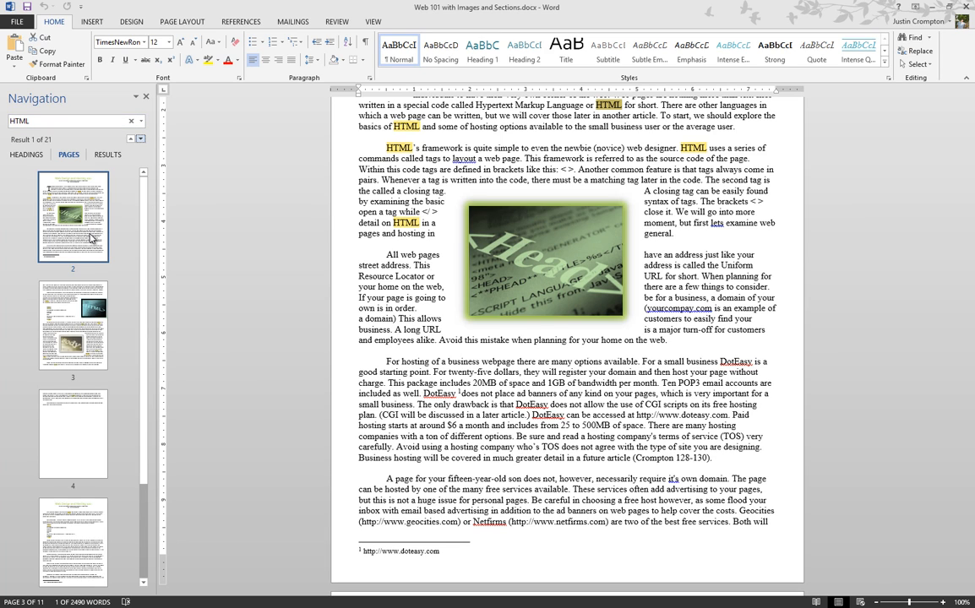
Show the 21 HTML matches as text excerpts and bring up the Find dropdown options.
left_click(108, 155)
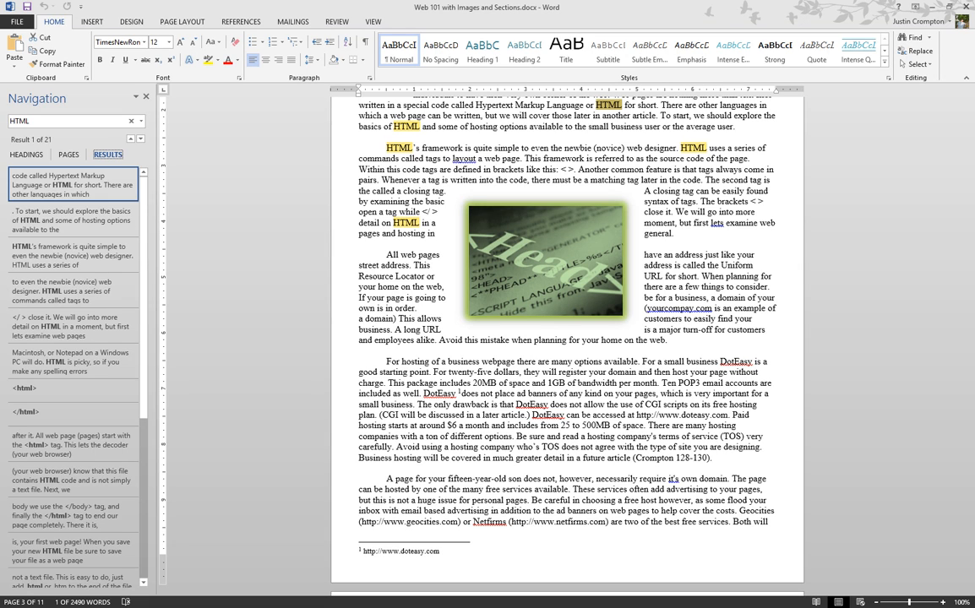
left_click(930, 38)
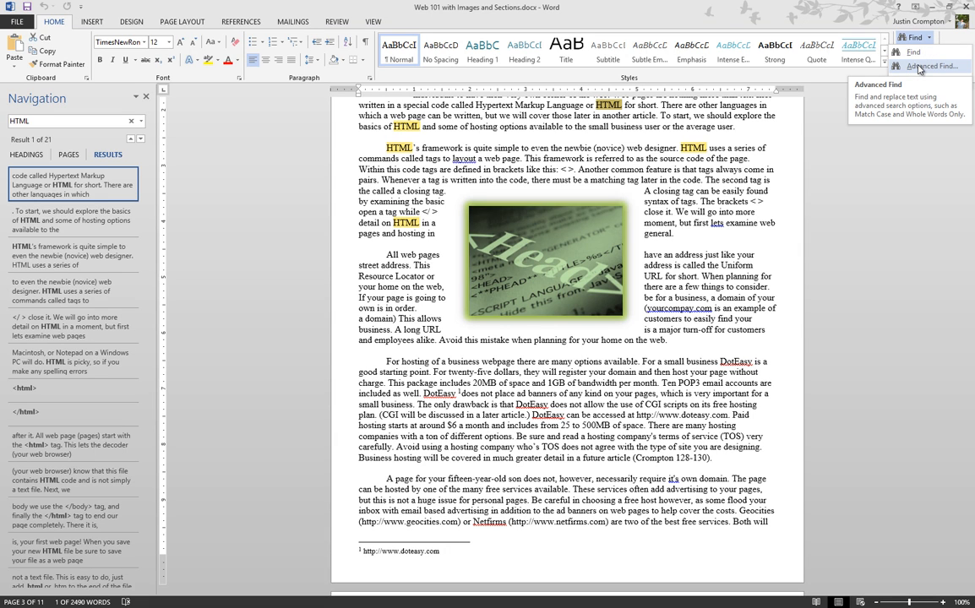
Close the search pane and open Find and Replace on the Replace tab with 'HTML' to find.
left_click(891, 211)
key("ctrl+f")
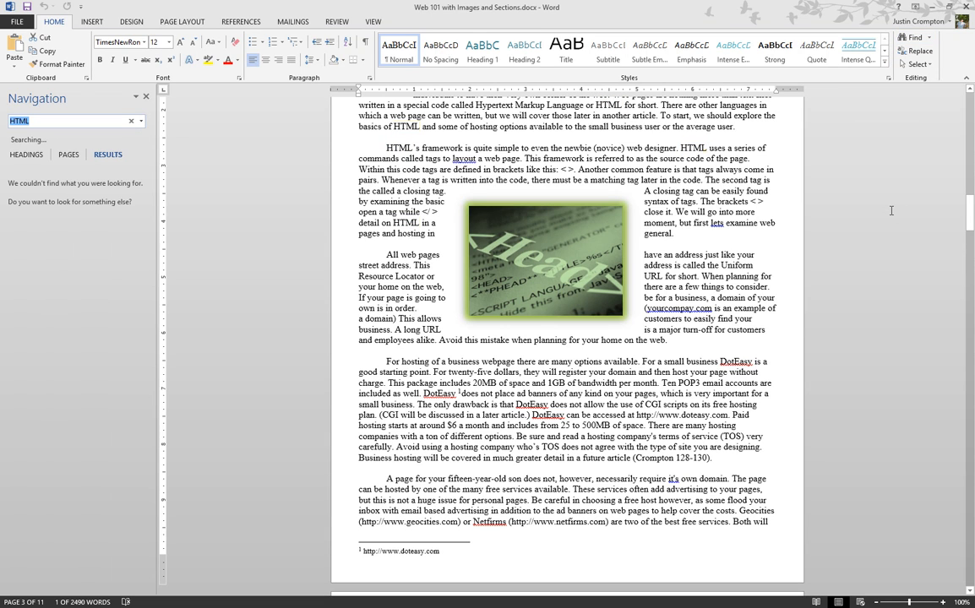
left_click(147, 98)
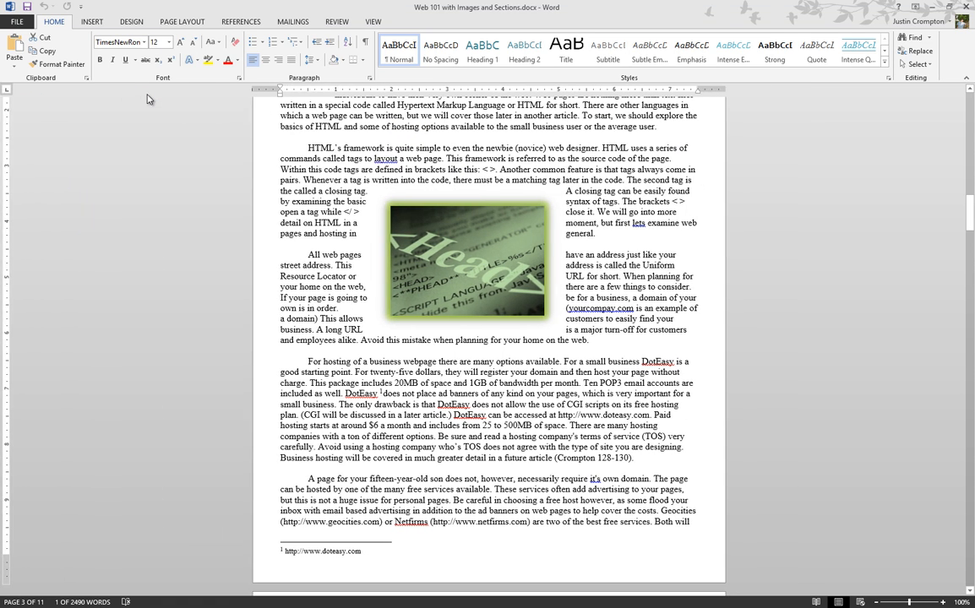
key("ctrl+f")
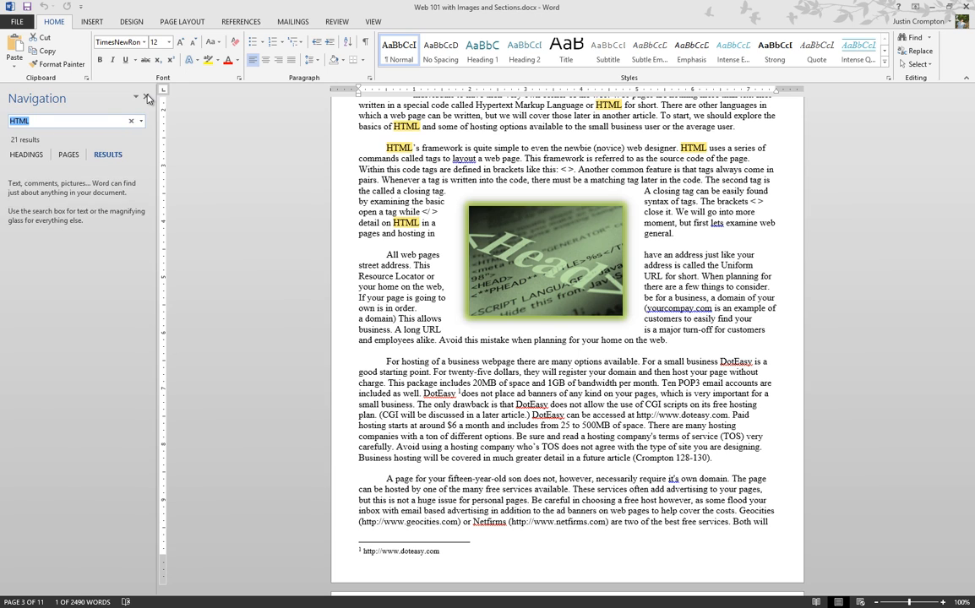
left_click(147, 98)
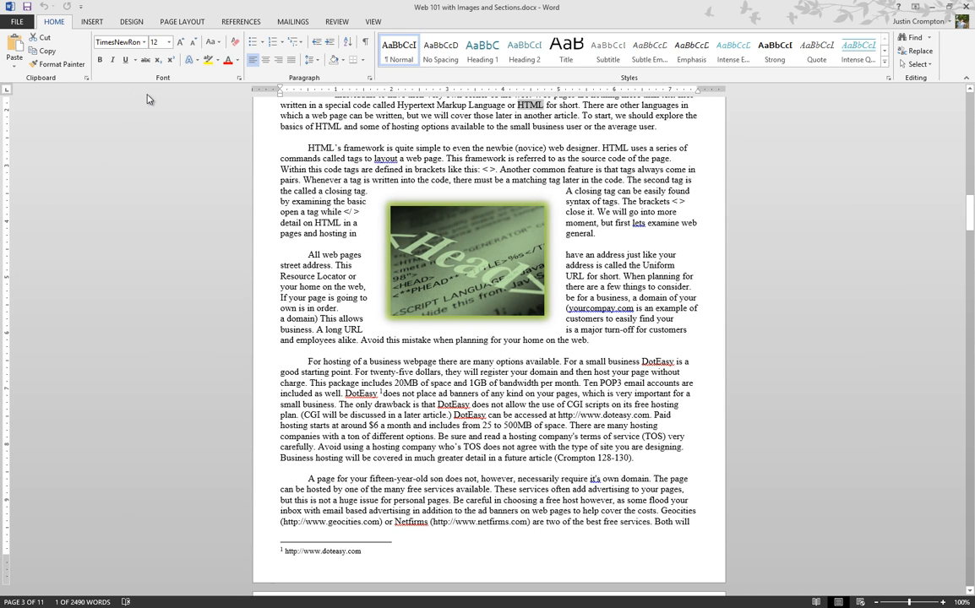
key("ctrl+h")
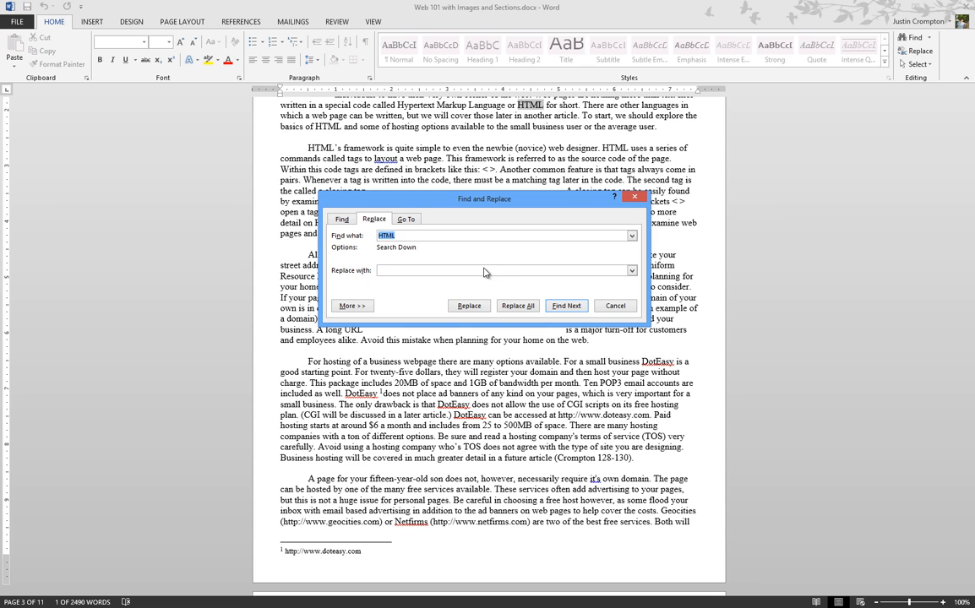
Enter 'HTML' as the replacement text, expand the extra options, and keep Search set to Down.
left_click(424, 270)
type("HTML")
left_click(351, 306)
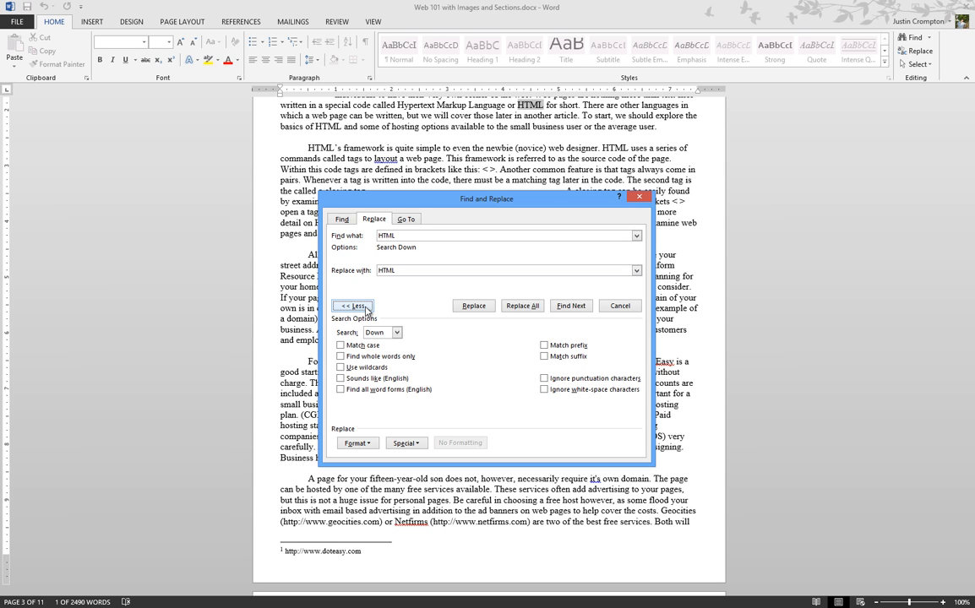
left_click(397, 333)
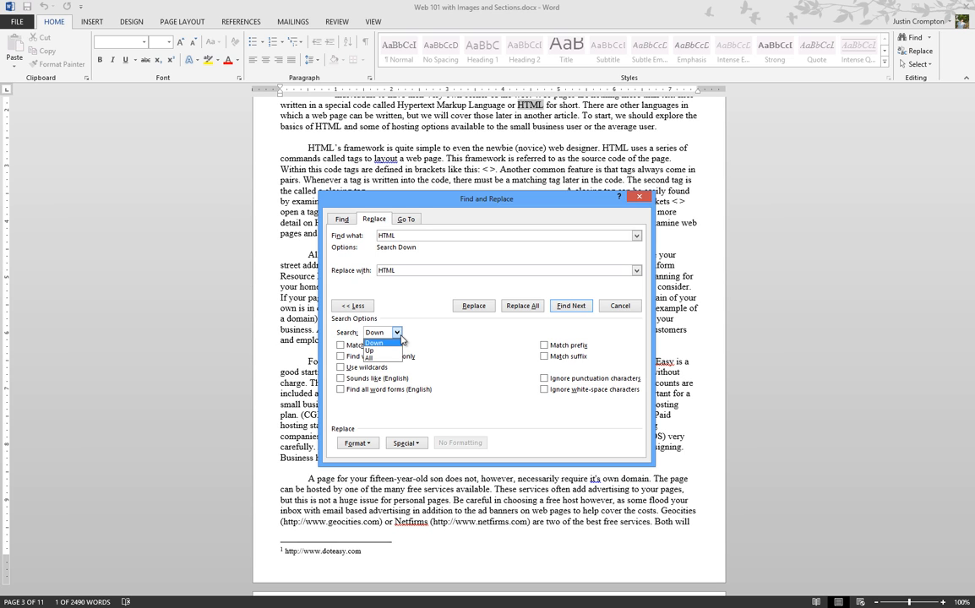
left_click(375, 343)
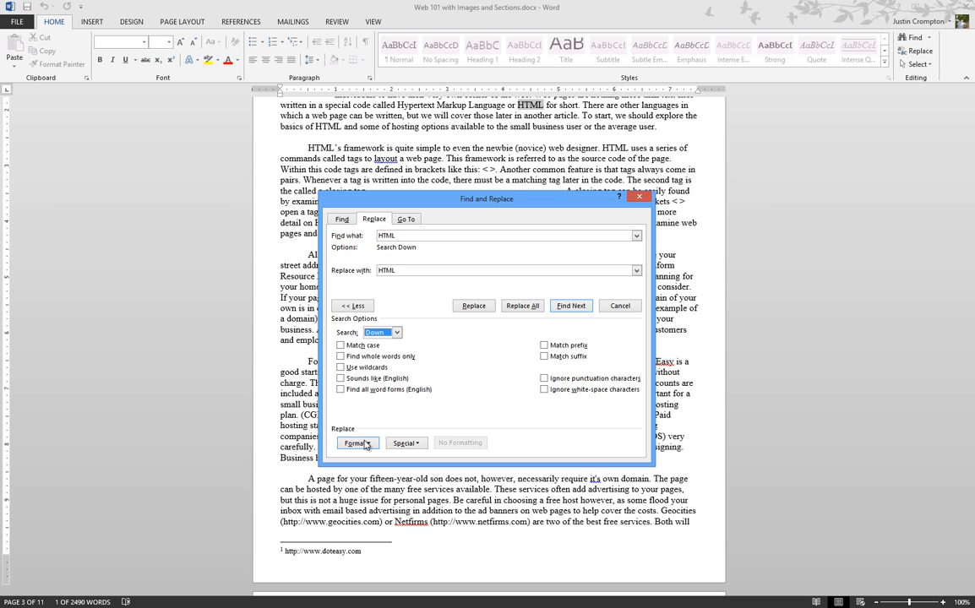
Set the replacement text's font formatting to Bold.
left_click(420, 270)
left_click(357, 443)
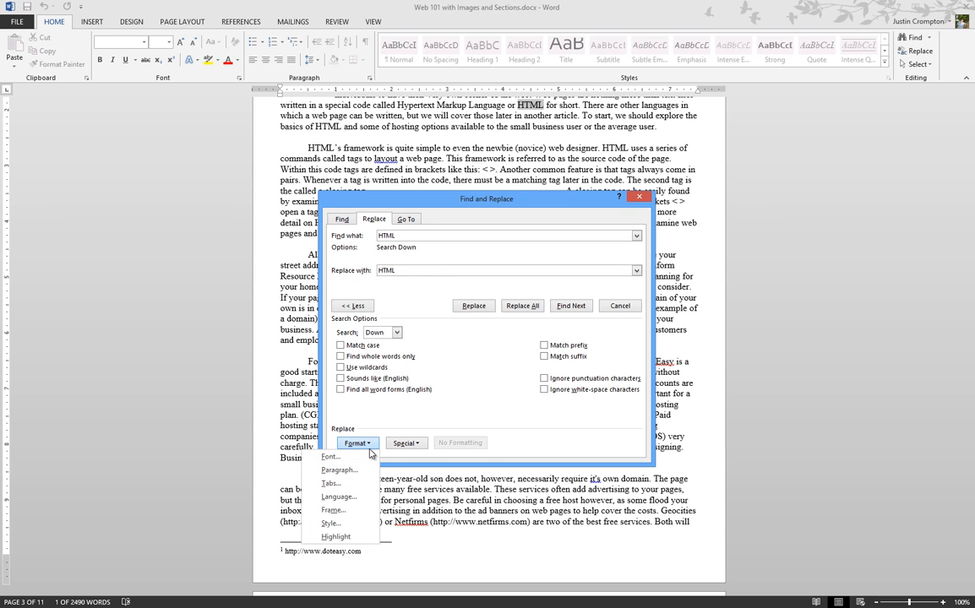
left_click(329, 457)
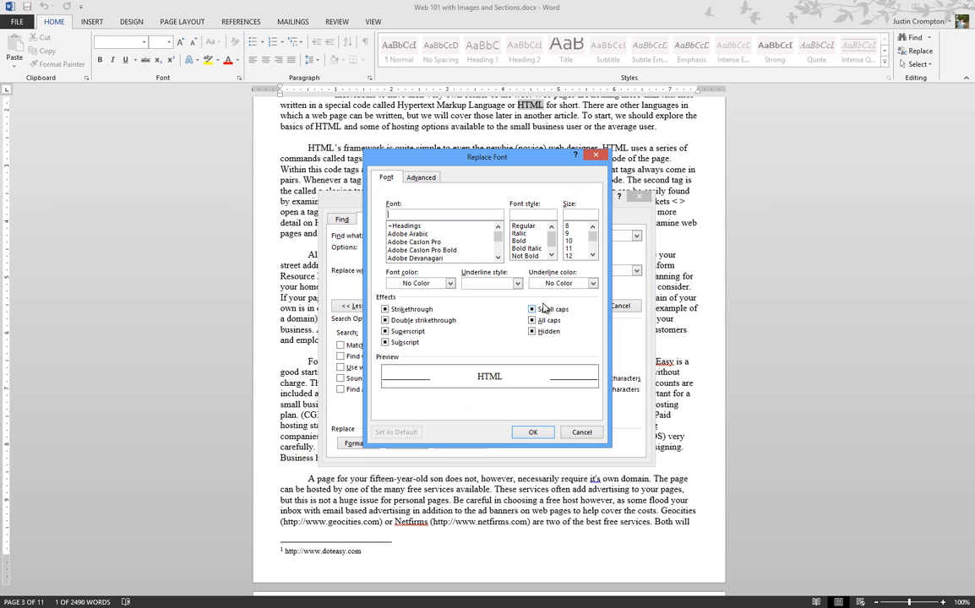
left_click(531, 242)
left_click(526, 433)
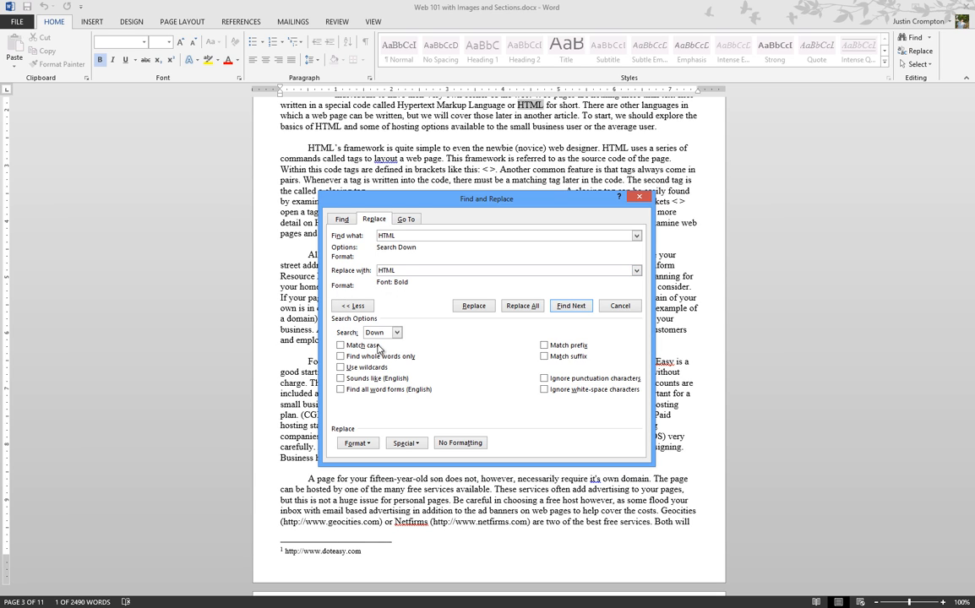
Replace all 21 HTML occurrences with bold HTML and close the dialog.
left_click(522, 305)
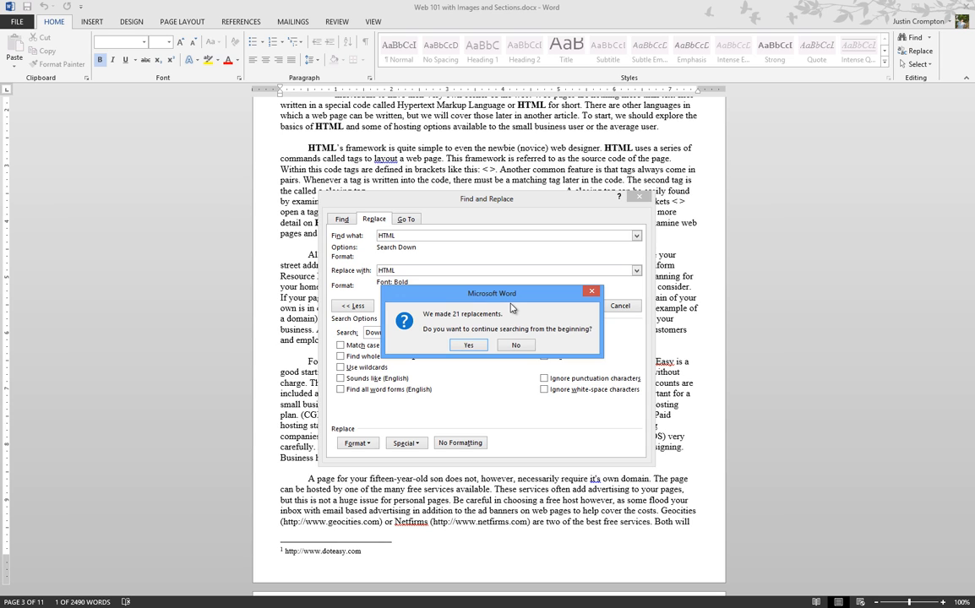
left_click(466, 344)
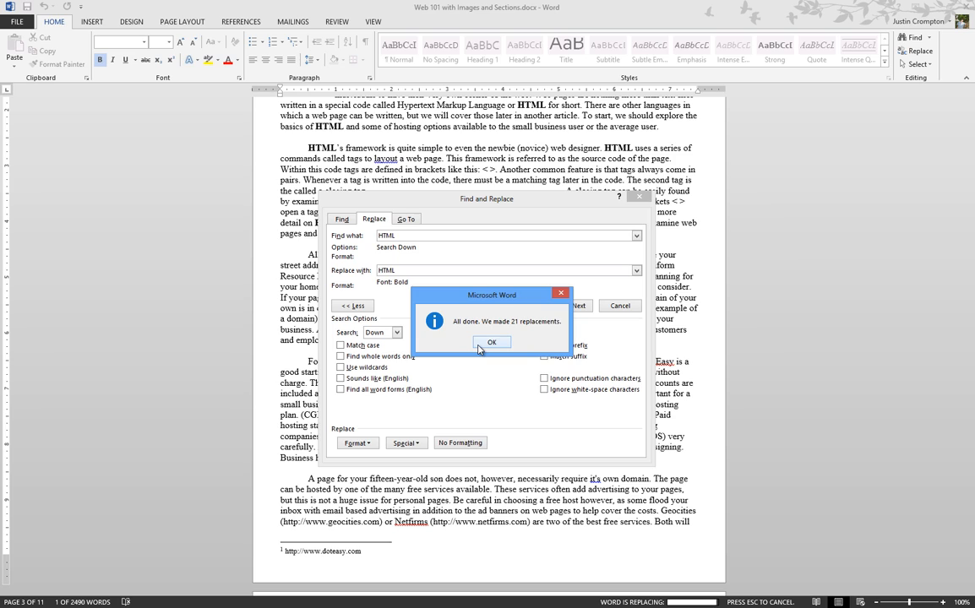
left_click(478, 348)
key("Escape")
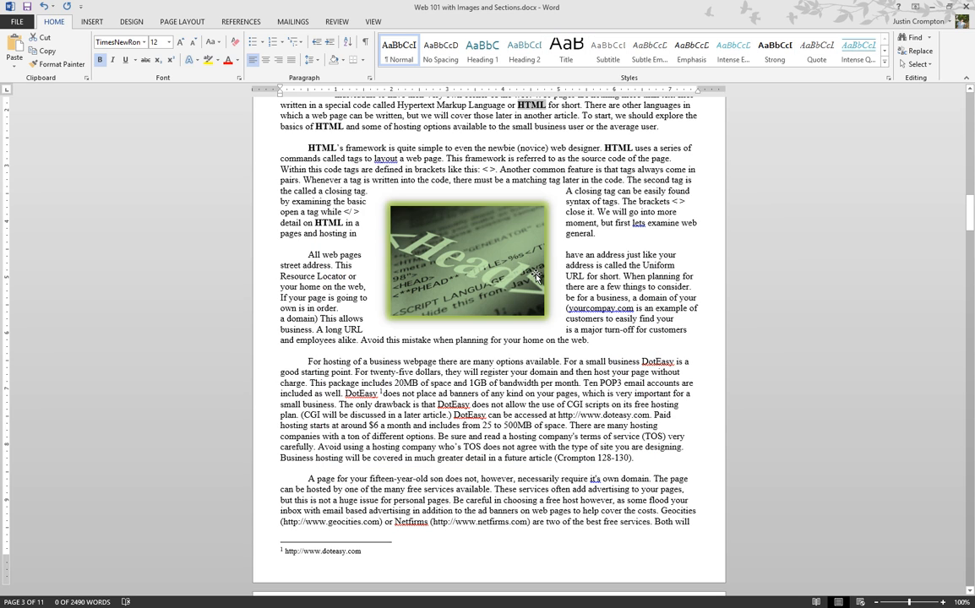
scroll(536, 275, "down", 5)
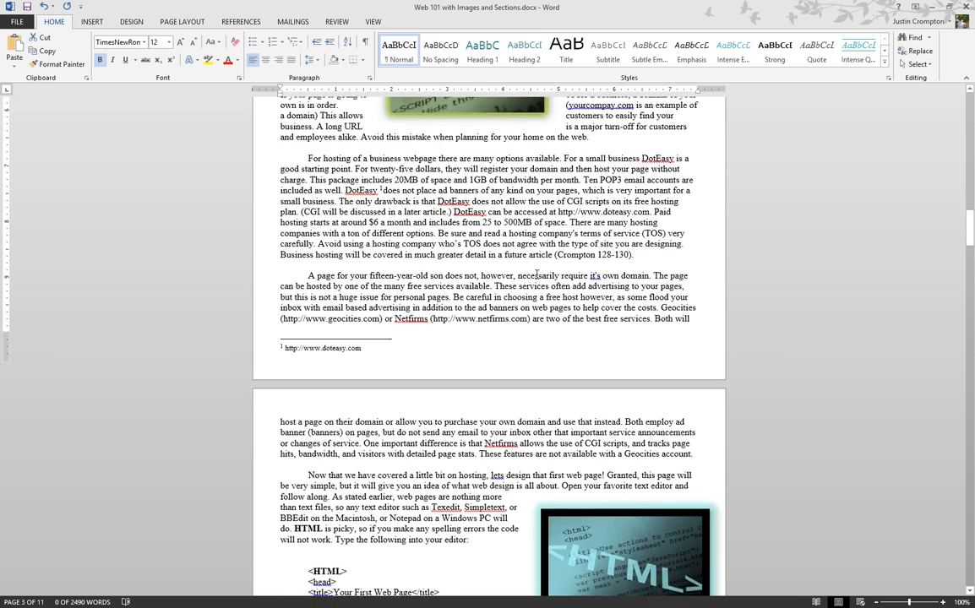
scroll(537, 275, "down", 5)
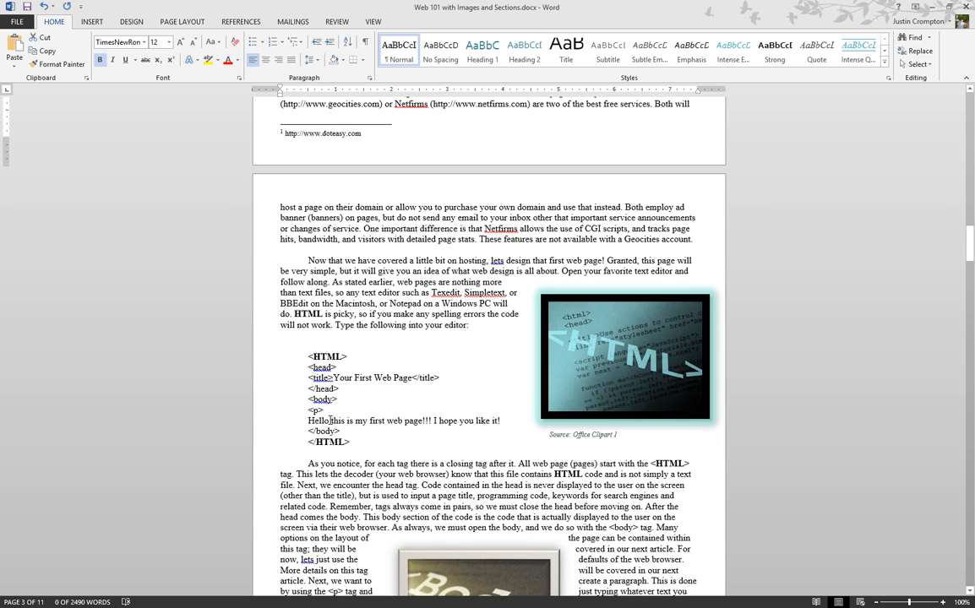
scroll(324, 447, "up", 3)
scroll(324, 447, "up", 10)
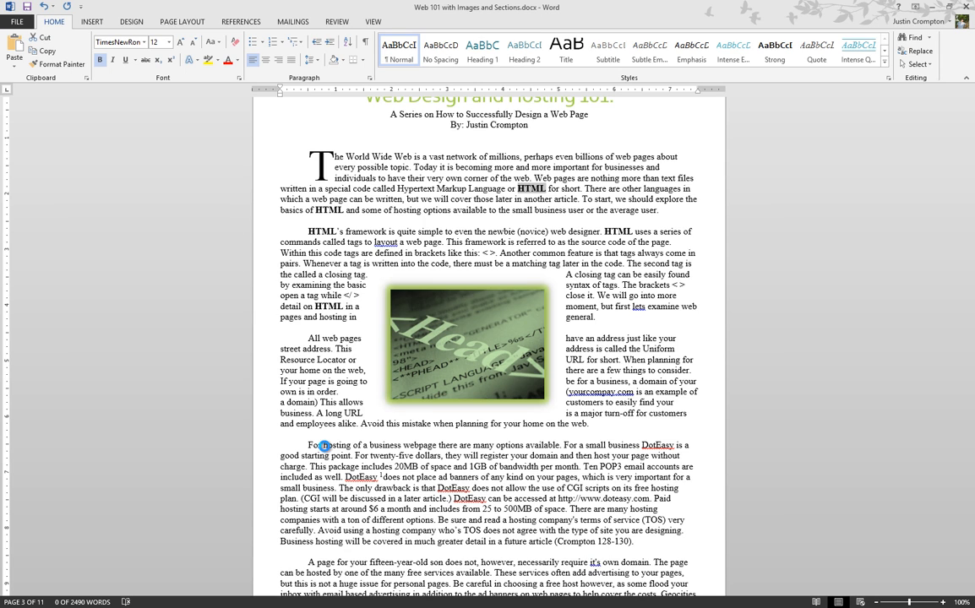
Reopen Find and Replace and restrict the search to bold HTML.
key("ctrl+h")
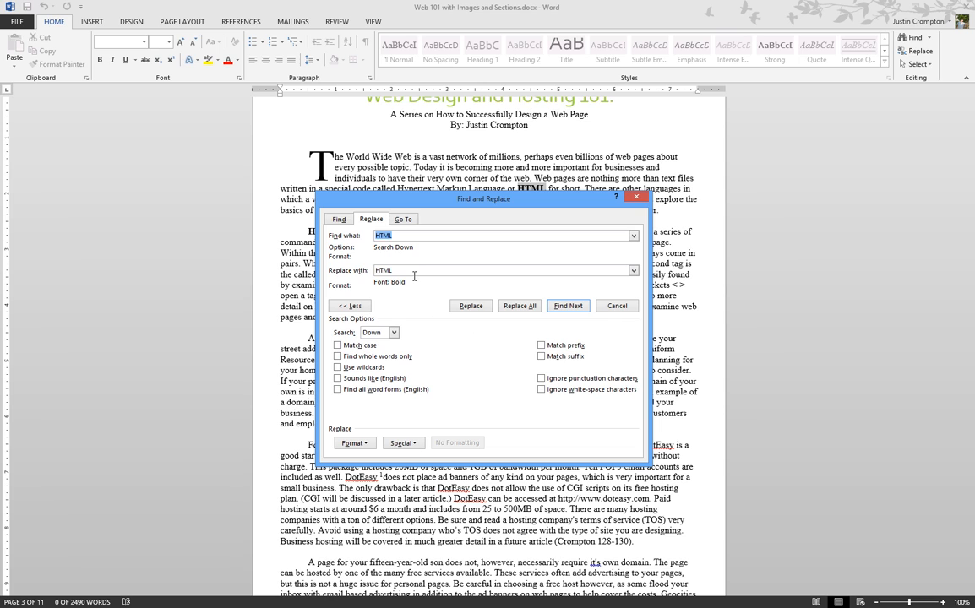
left_click(410, 236)
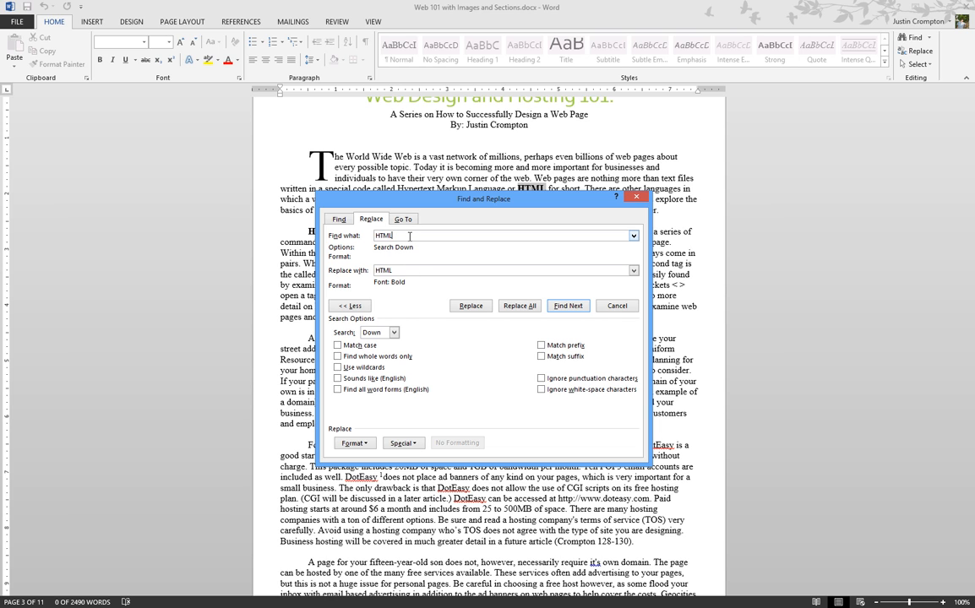
left_click(353, 444)
left_click(333, 456)
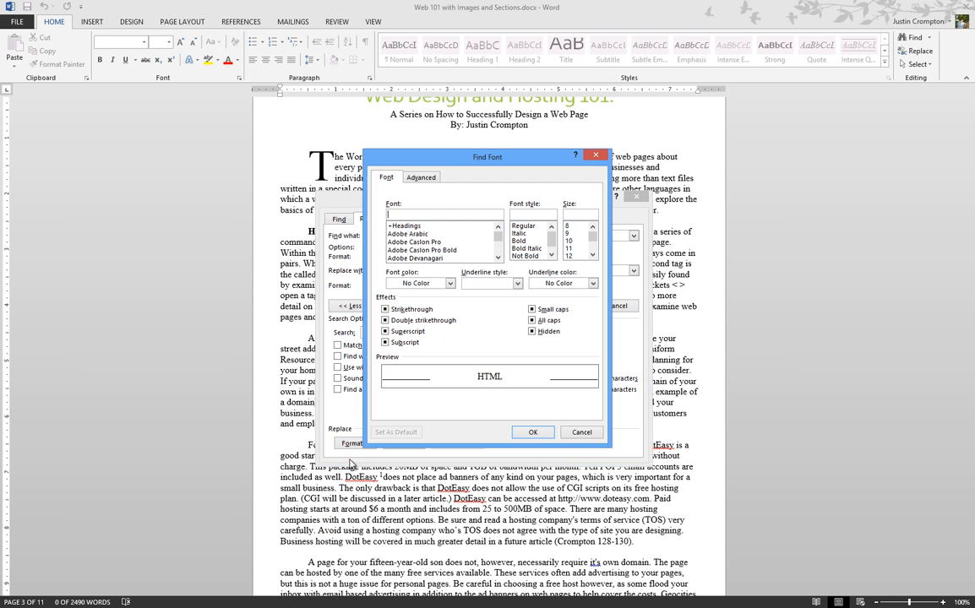
left_click(518, 240)
left_click(533, 432)
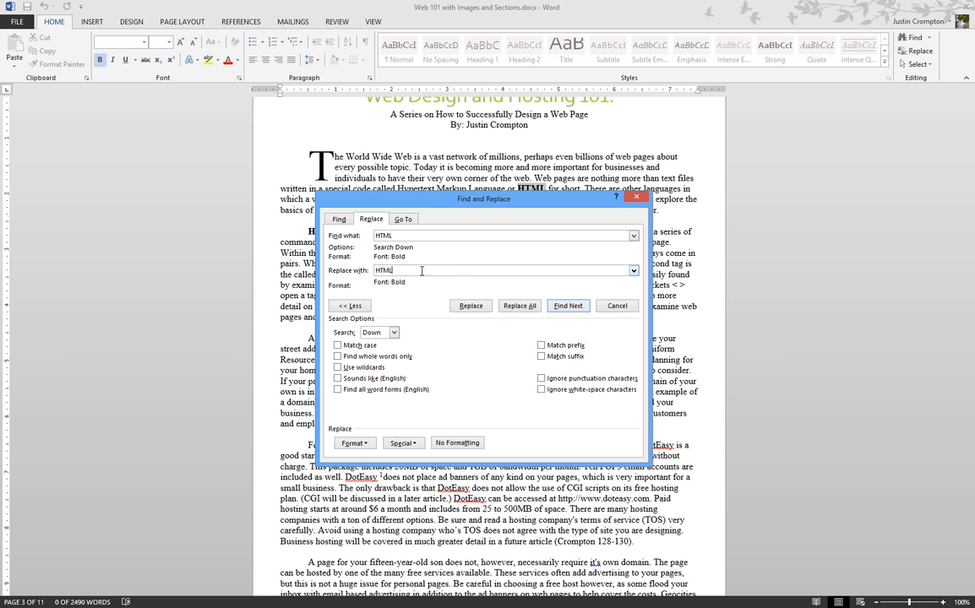
Make the replacement Not Bold and replace all 21 bold HTML with plain HTML.
left_click(353, 443)
left_click(348, 458)
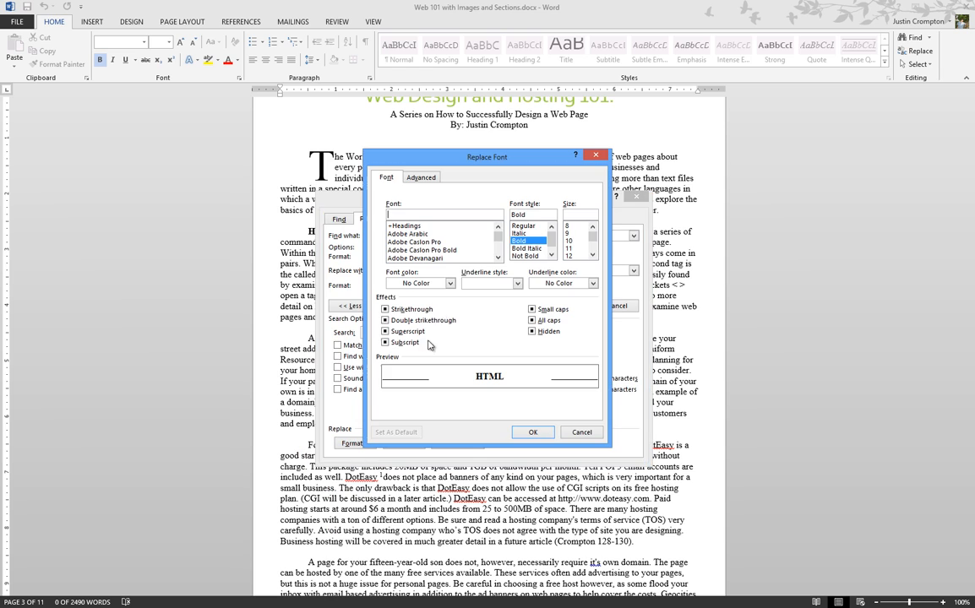
left_click(532, 432)
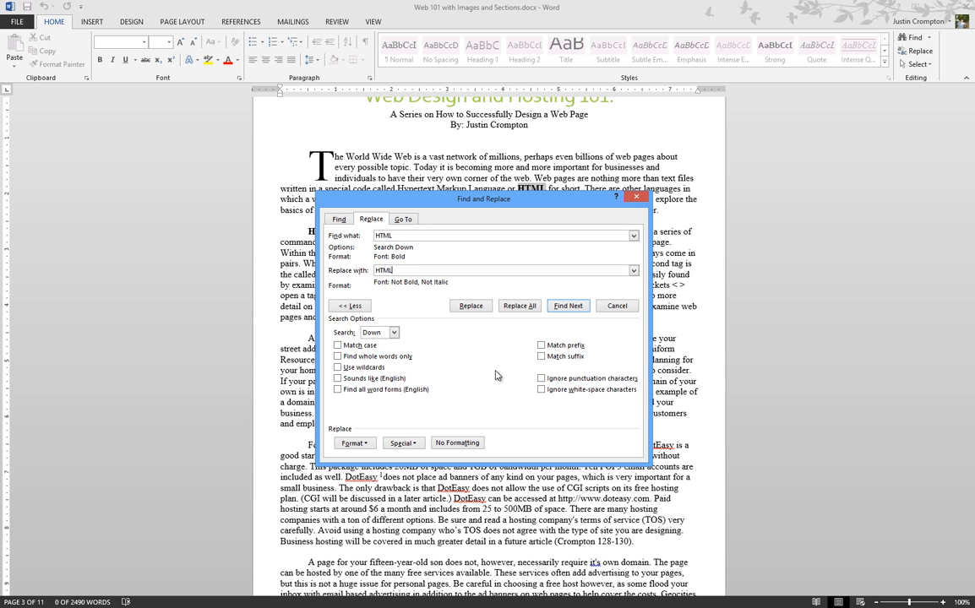
left_click(518, 306)
left_click(468, 344)
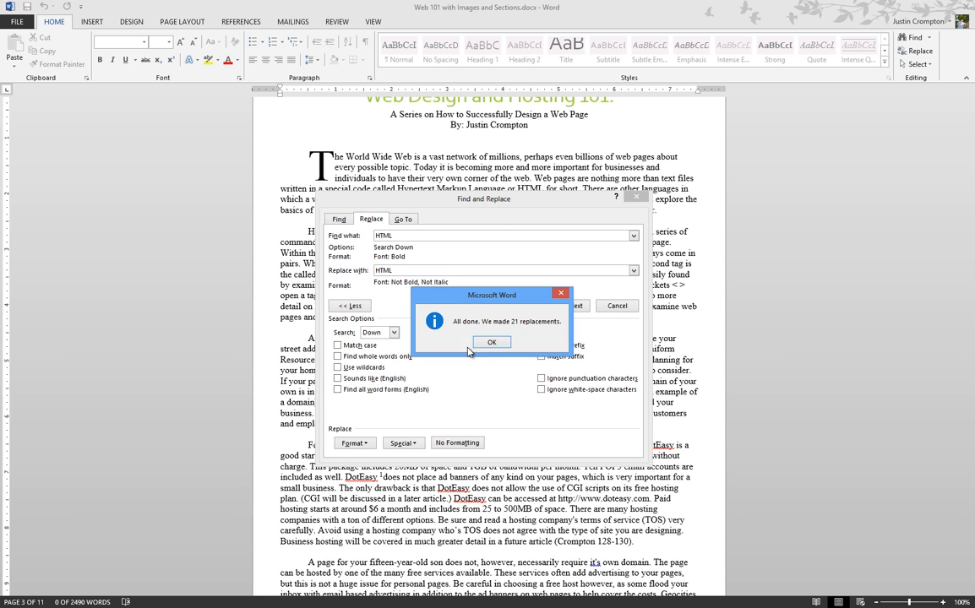
left_click(494, 342)
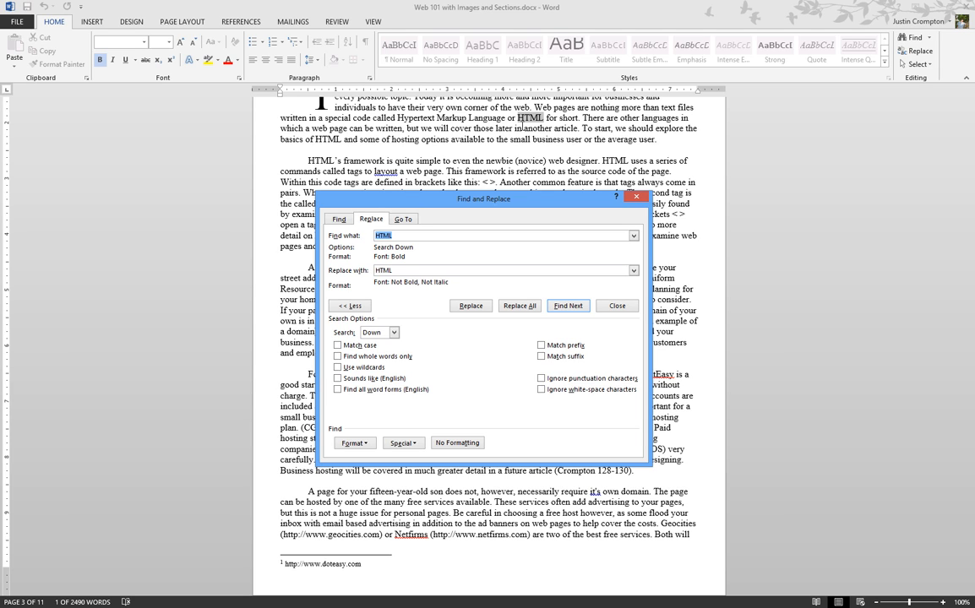
Clear the search text, set the replacement to a paragraph mark (^p), and close the dialog.
key("BackSpace")
key("Tab")
key("BackSpace")
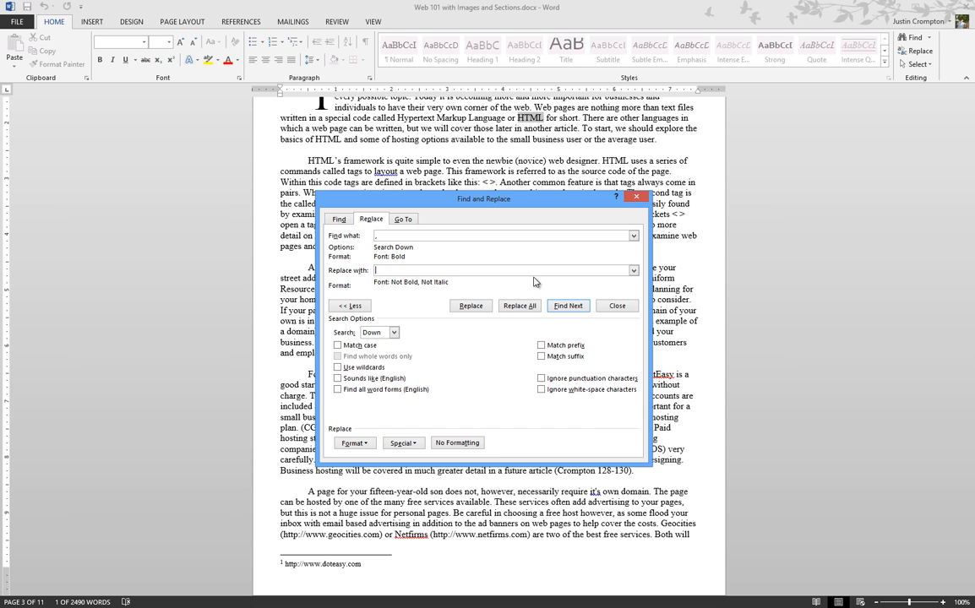
left_click(402, 442)
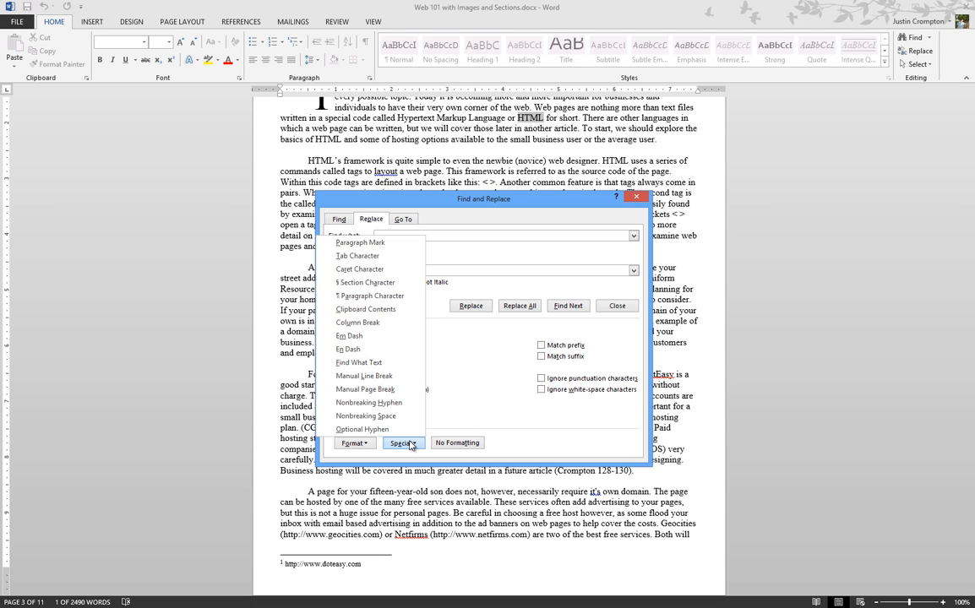
left_click(376, 245)
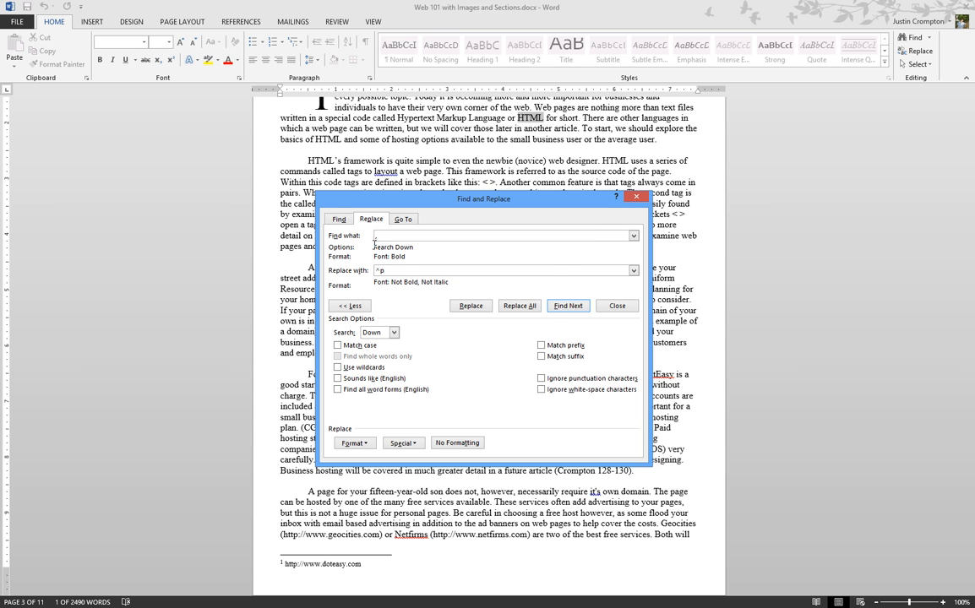
key("Escape")
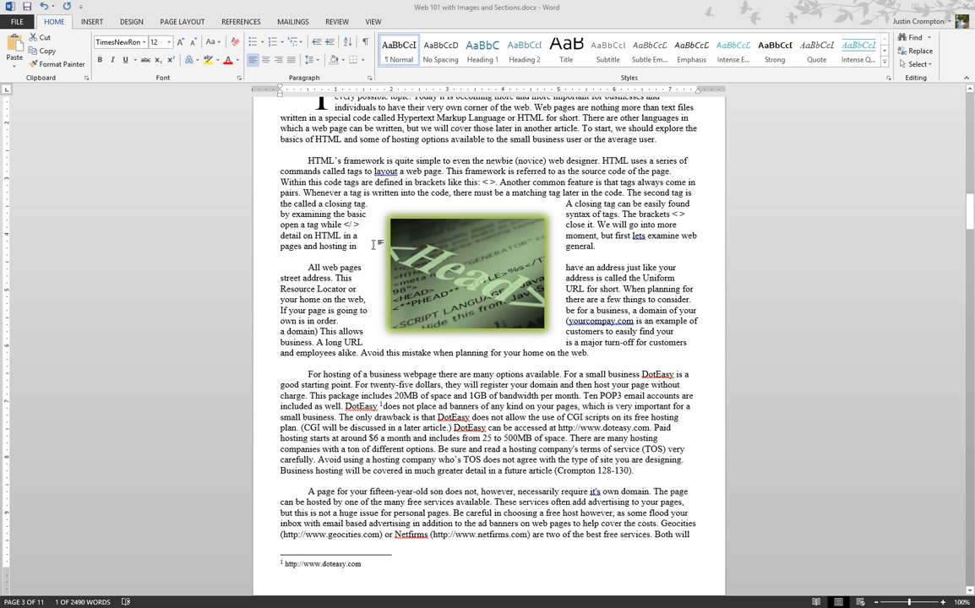
In a new document, type 'Apple, banana, pear, pineapple, grape, orange, kiwi' with spaces after commas.
key("ctrl+n")
type("apple,ban")
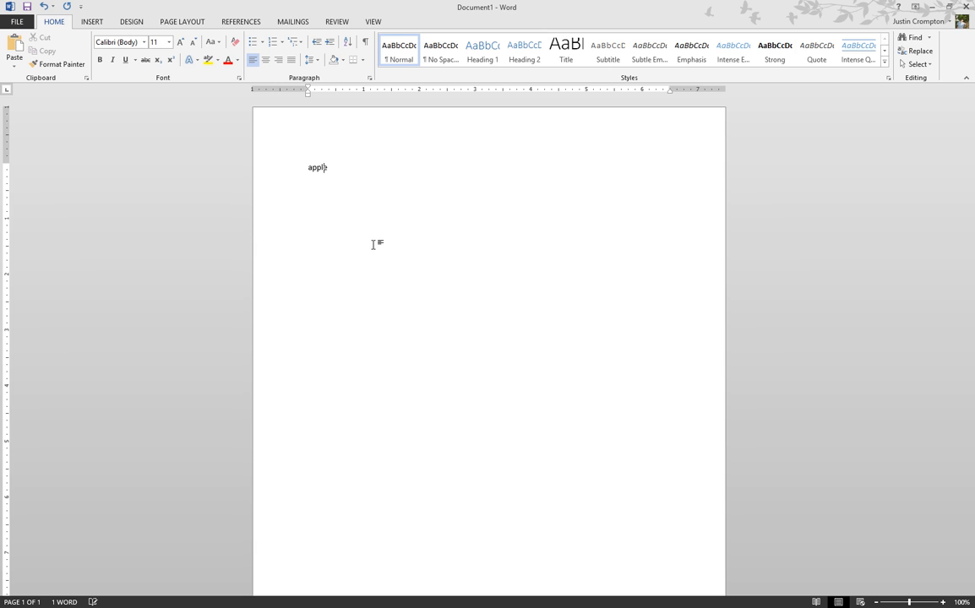
type("ana,pear,pineapple,gr")
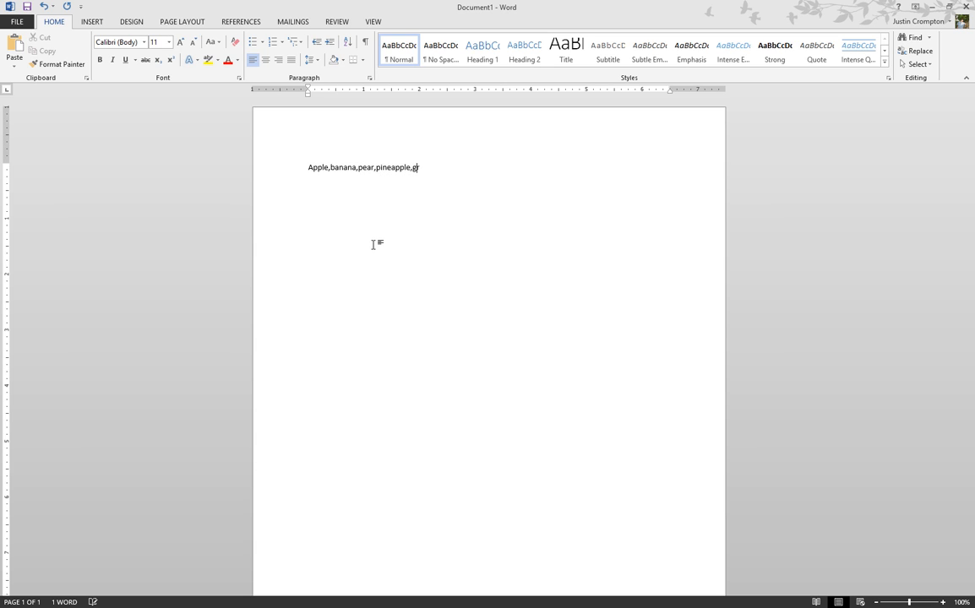
type("ape,orange,")
key("Left")
key("Left")
key("Left")
key("Left")
key("Left")
key("Left")
key("Left")
key("Left")
key("Left")
key("Left")
key("Left")
key("Left")
key("Left")
key("Left")
key("Left")
key("Left")
key("Left")
key("Left")
key("Left")
key("Left")
key("Left")
key("Left")
key("Right")
key("Right")
key("Right")
key("Right")
key("Right")
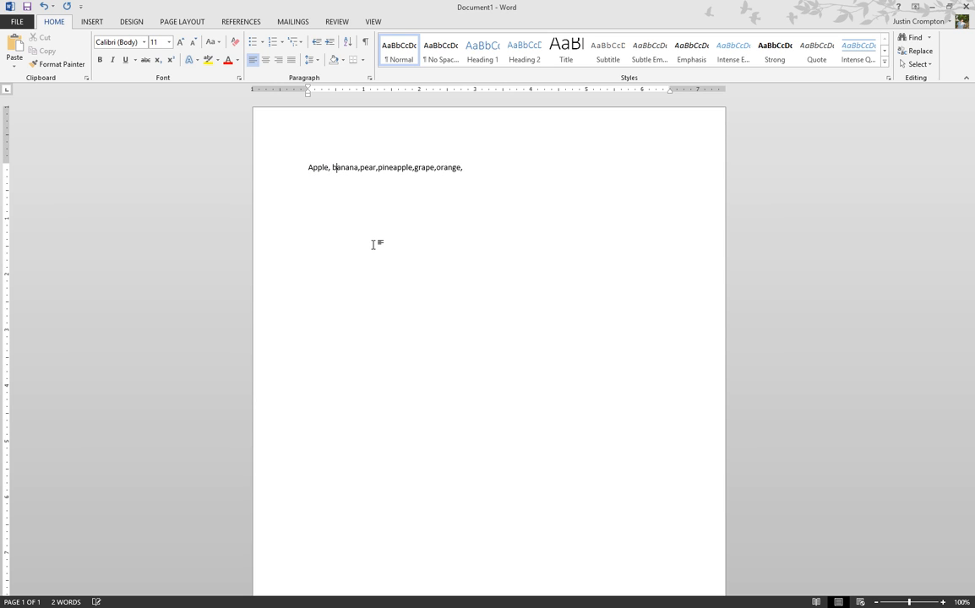
key("Right")
key("Right")
key("Right")
key("Right")
key("Right")
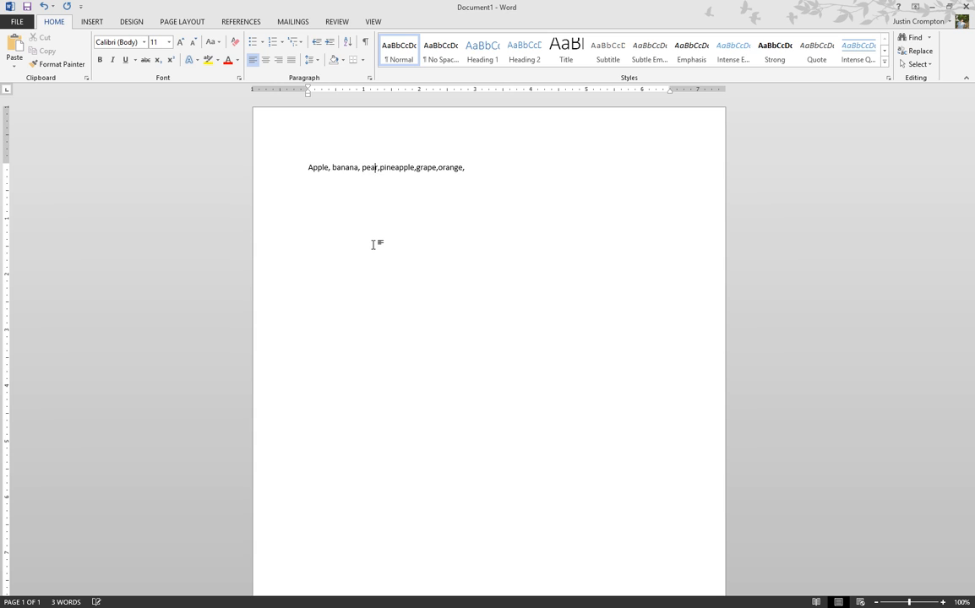
key("Right")
key("Right")
key("Right")
key("Right")
key("Right")
key("Right")
key("Right")
key("Right")
key("Right")
key("Right")
key("Right")
key("Right")
key("Right")
key("Right")
key("Right")
key("Right")
left_click(483, 168)
type("kiwi")
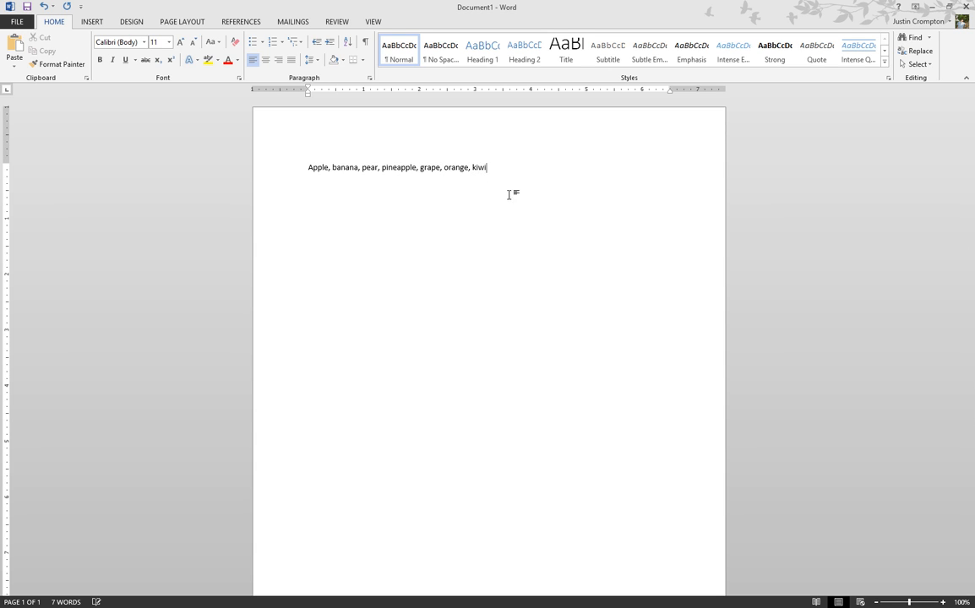
Set the fruit line to font size 28 and start a new paragraph below it.
left_click_drag(420, 167, 297, 167)
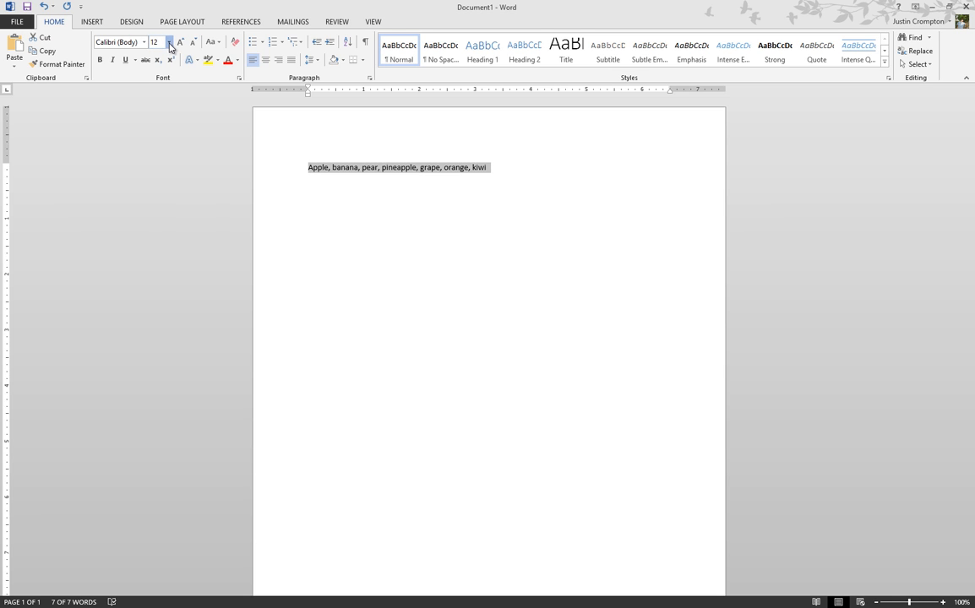
left_click(169, 41)
left_click(156, 188)
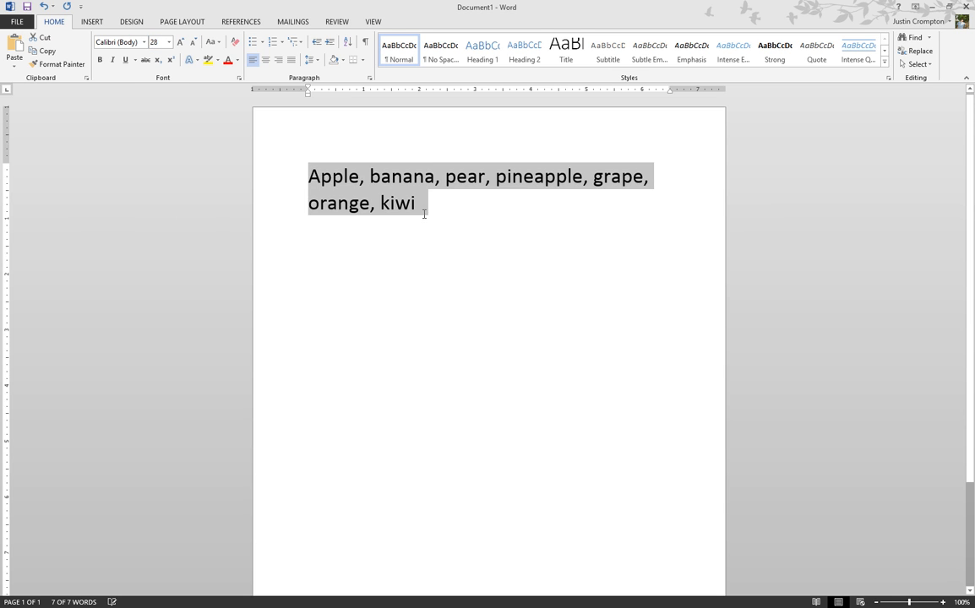
left_click(434, 208)
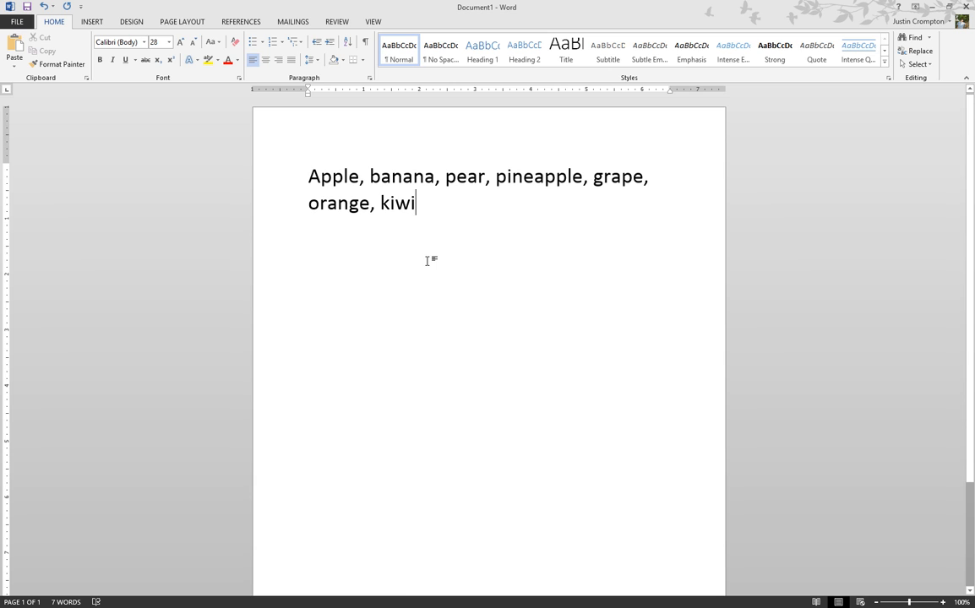
key("Return")
key("ctrl+h")
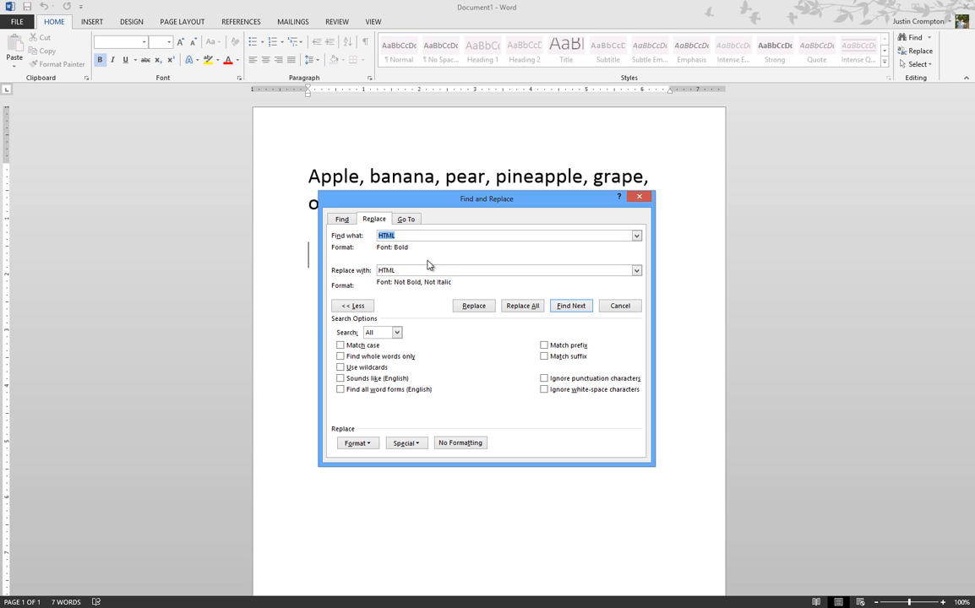
Replace all 6 commas with paragraph marks (^p), with no formatting on either field.
type(",")
left_click(427, 271)
key("BackSpace")
key("BackSpace")
key("BackSpace")
key("BackSpace")
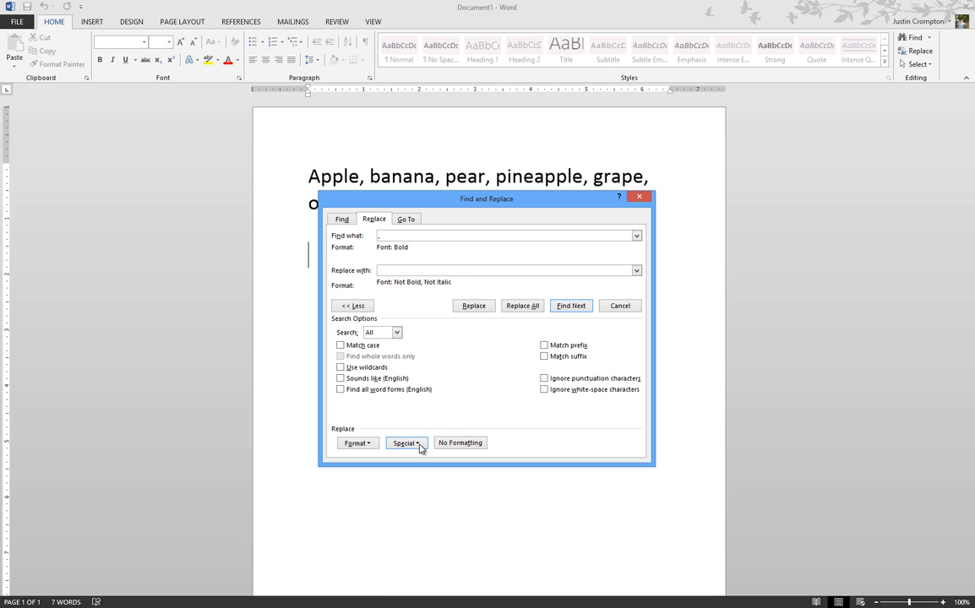
left_click(418, 444)
left_click(375, 245)
left_click(462, 445)
left_click(428, 235)
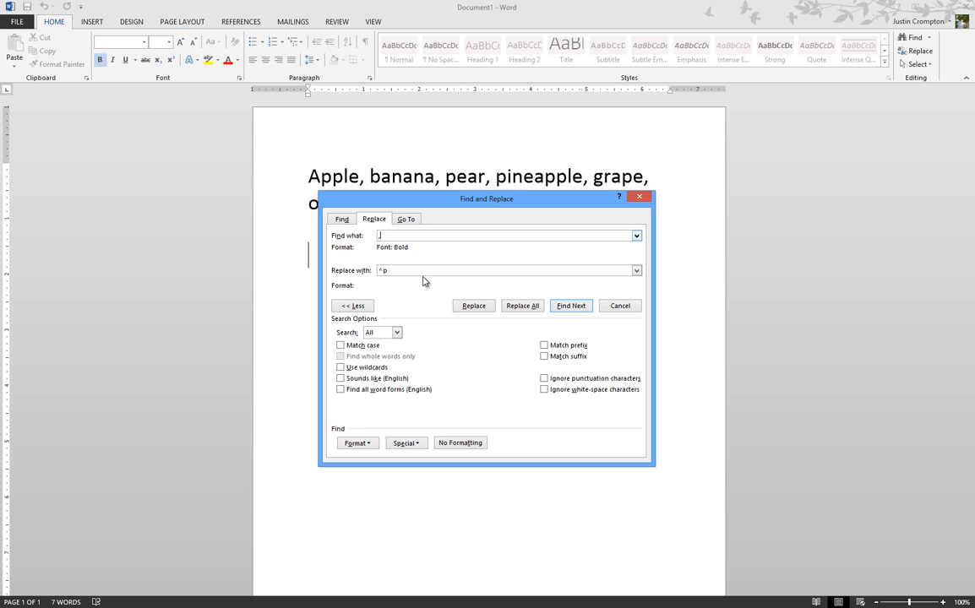
left_click(457, 444)
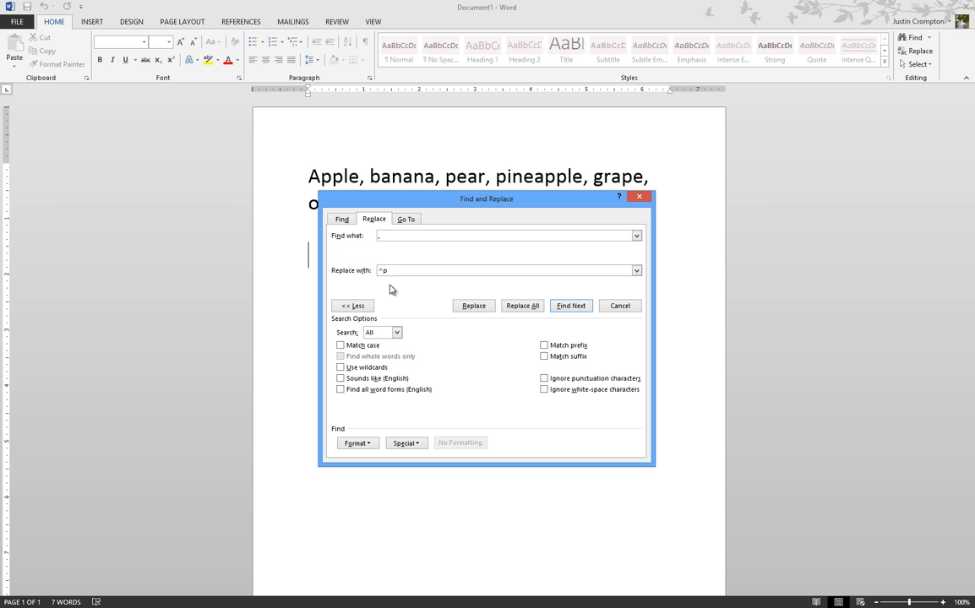
left_click(522, 306)
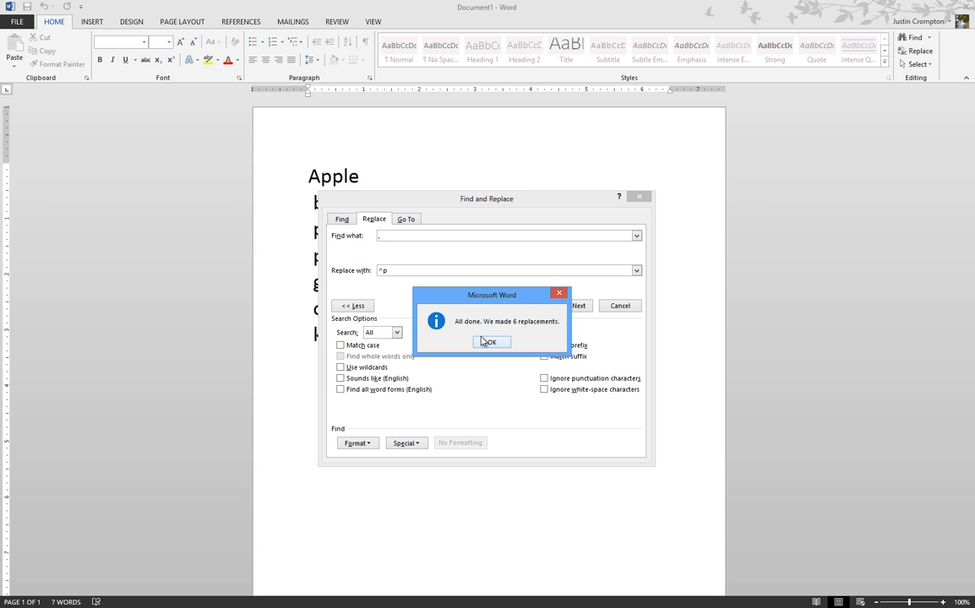
left_click(490, 342)
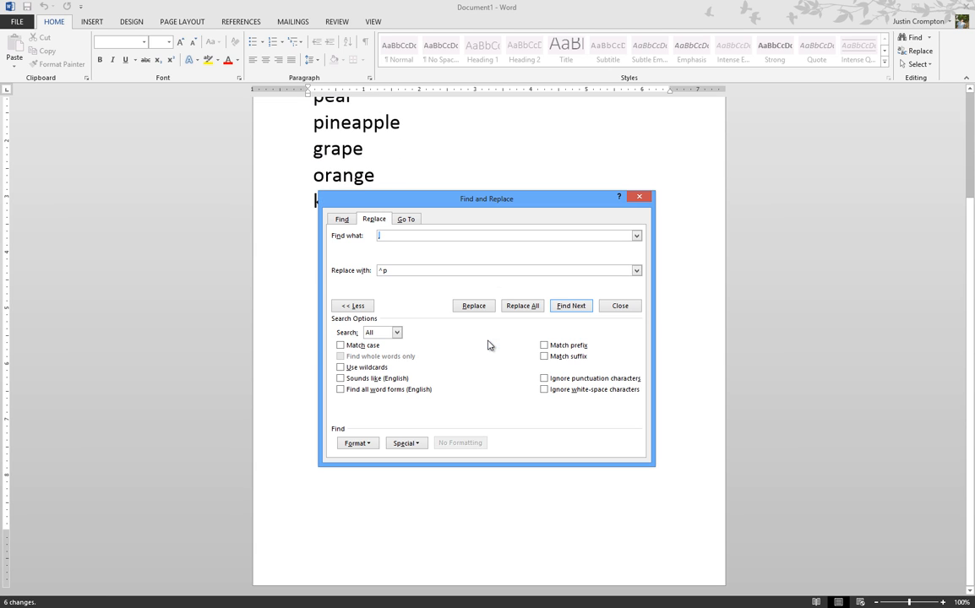
Close Find and Replace and check the spelling suggestions for 'banana' without changing anything.
left_click(638, 198)
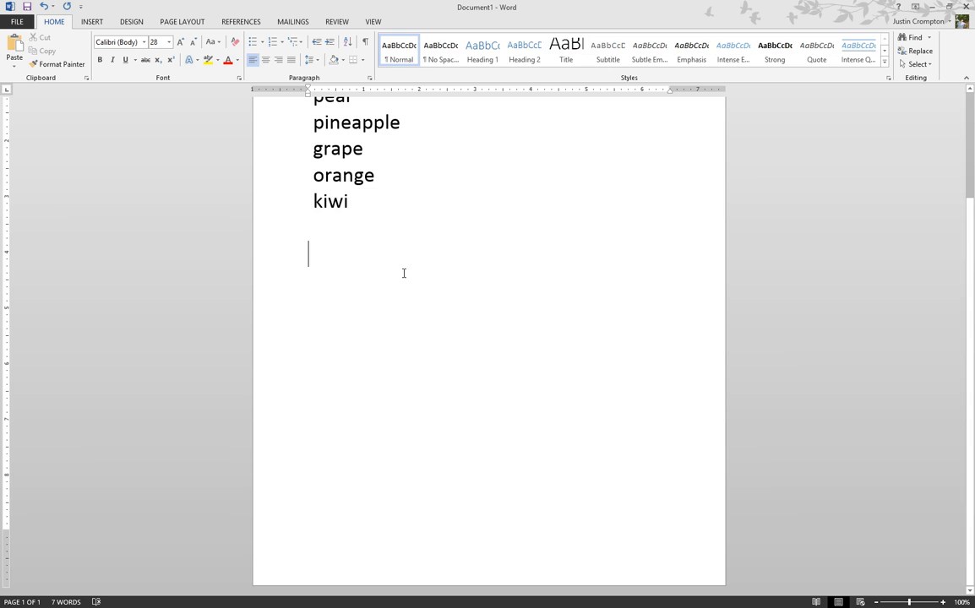
scroll(403, 274, "up", 1)
scroll(403, 274, "up", 1)
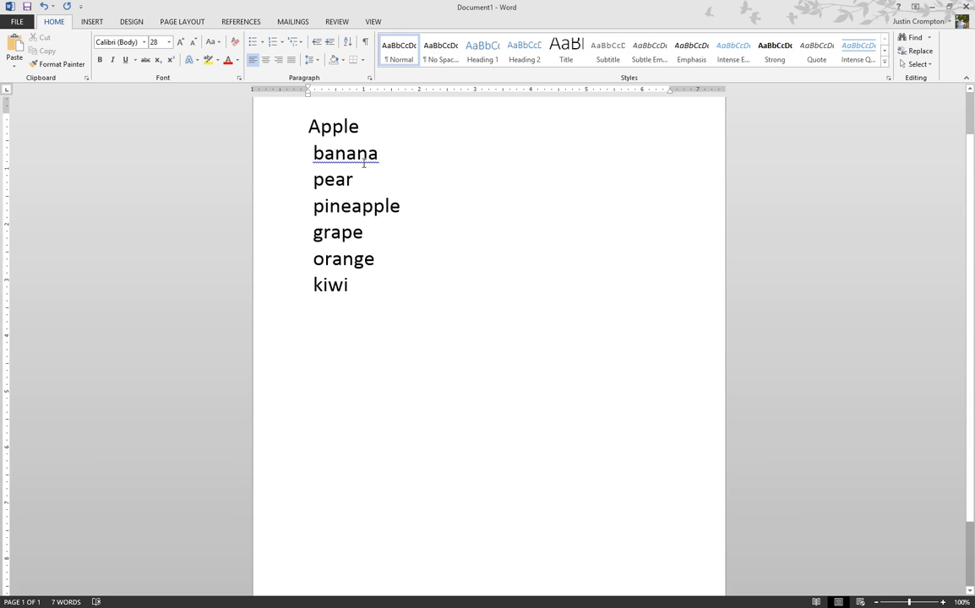
right_click(378, 152)
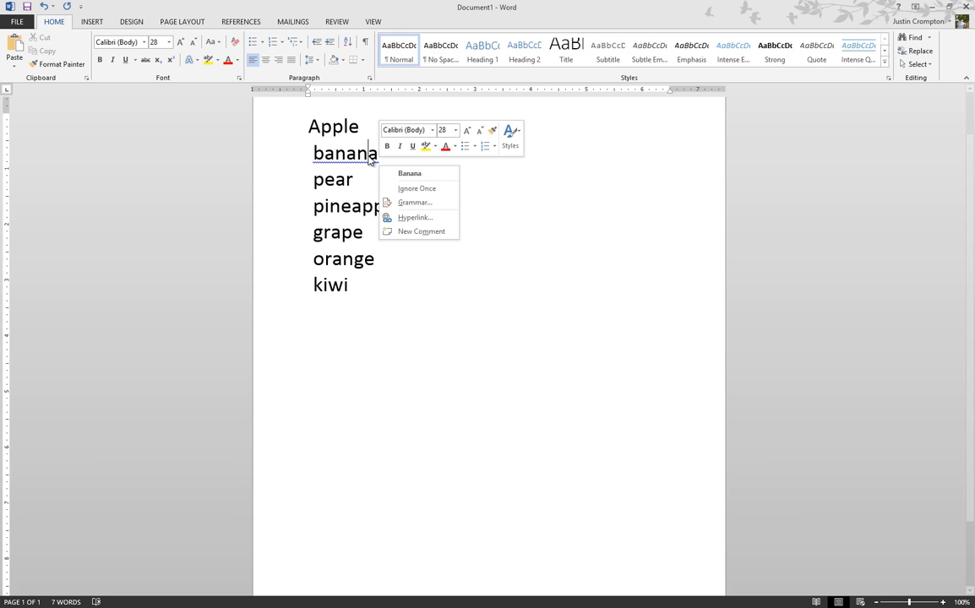
left_click(413, 347)
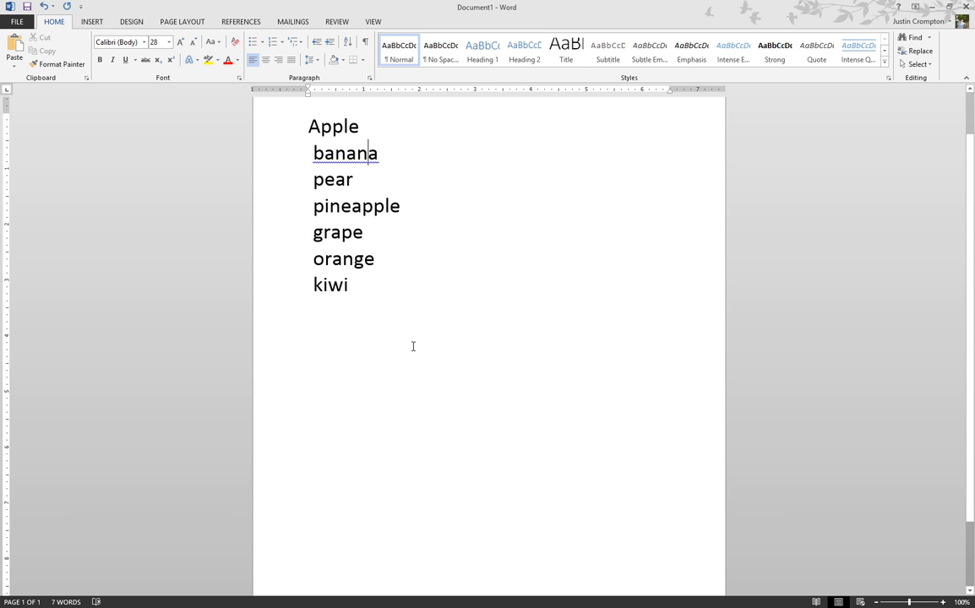
Undo and redo the comma replacement, then switch back to the Web 101 document.
key("ctrl+z")
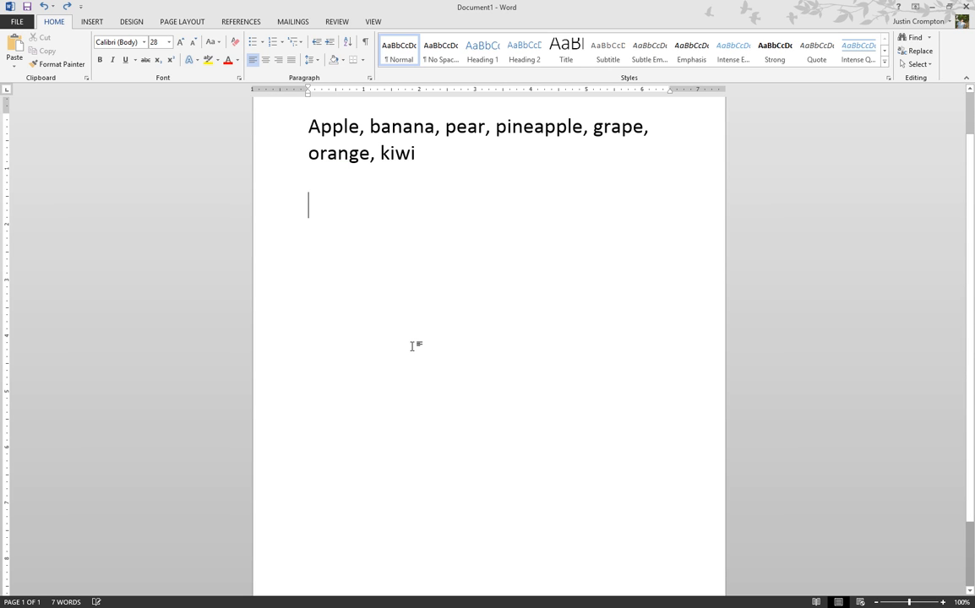
left_click(66, 8)
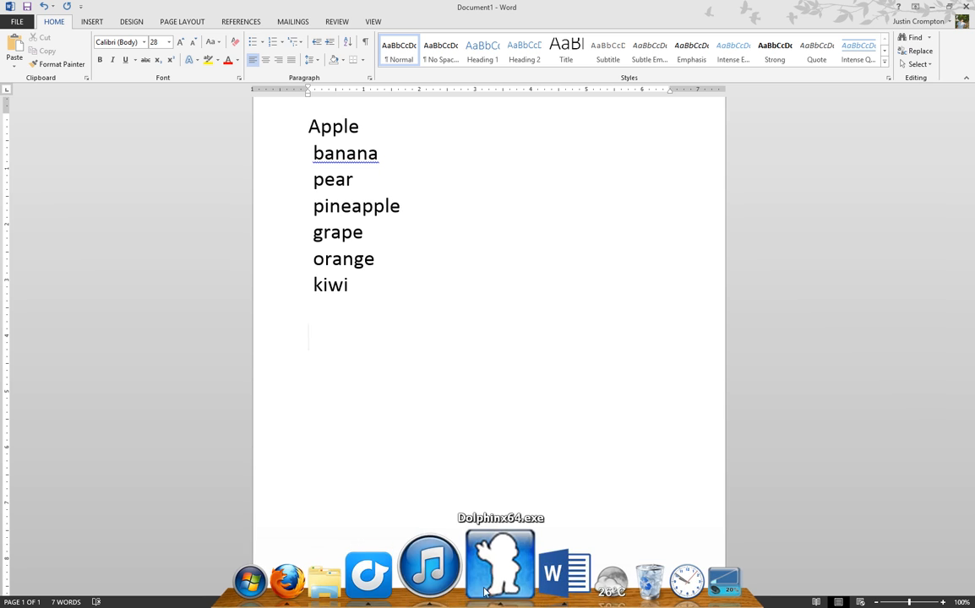
left_click(532, 562)
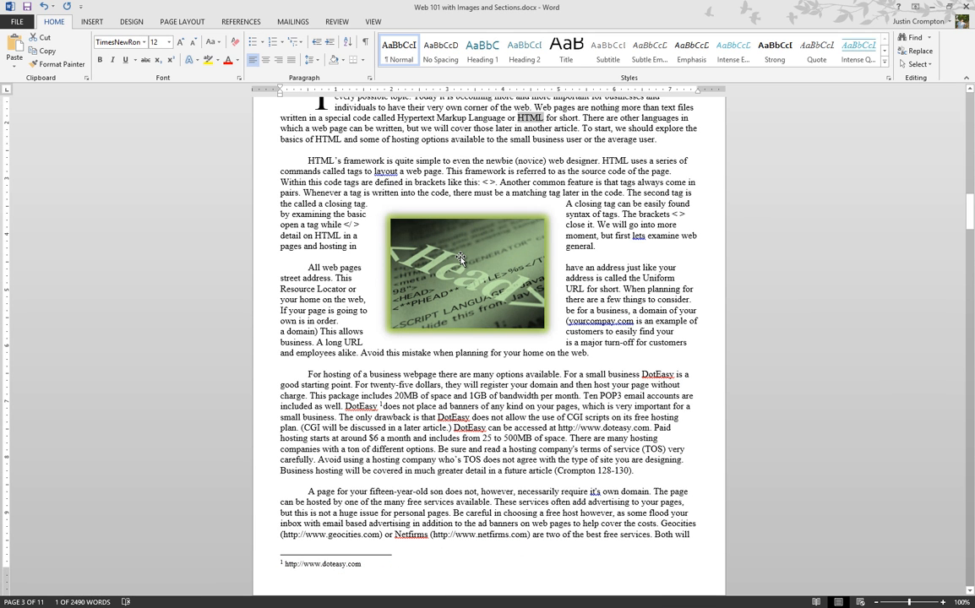
In Web 101's Find and Replace, delete the ^p replacement and the HTML search text.
key("ctrl+h")
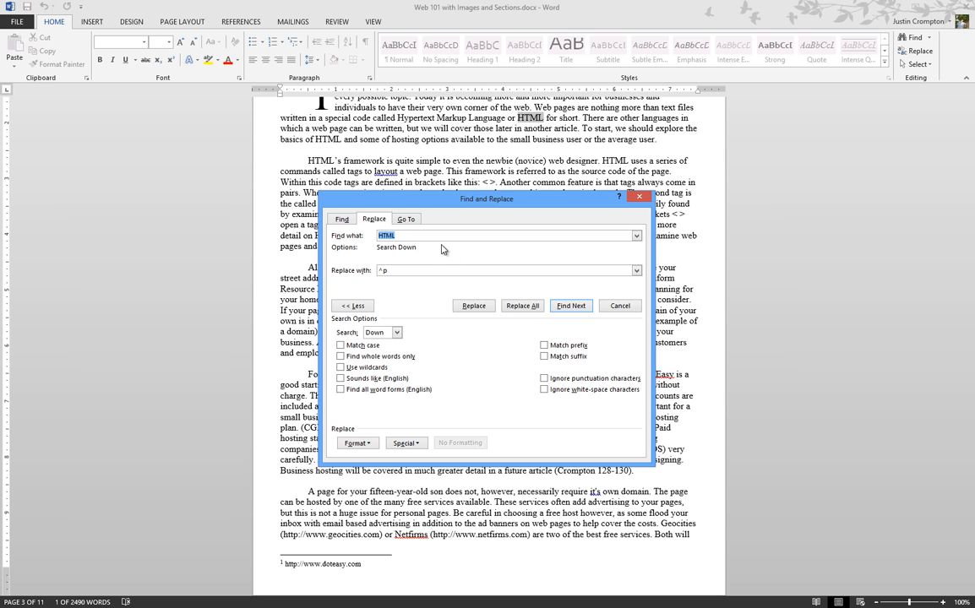
left_click(421, 269)
key("BackSpace")
key("BackSpace")
left_click(463, 234)
key("BackSpace")
key("BackSpace")
key("BackSpace")
key("BackSpace")
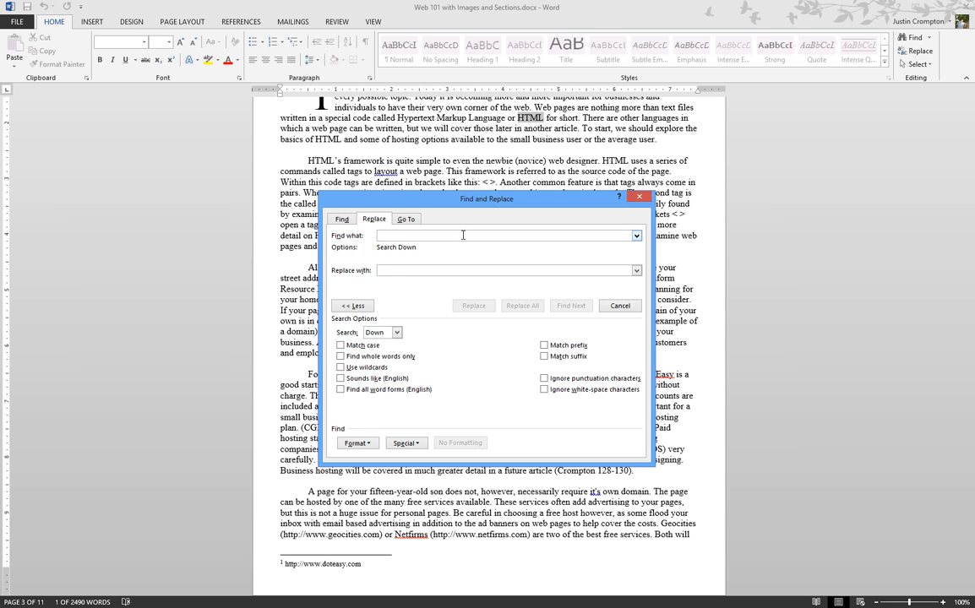